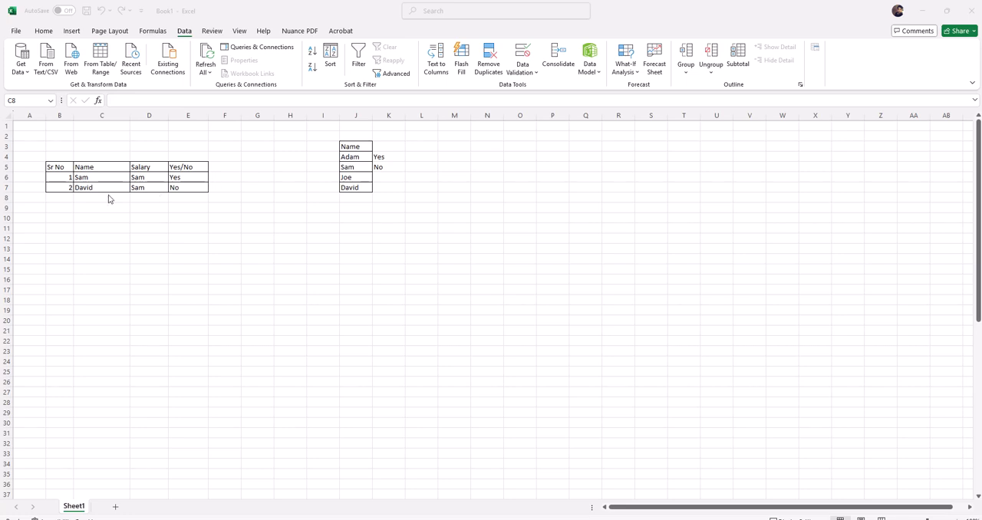
drag(49, 147, 241, 216)
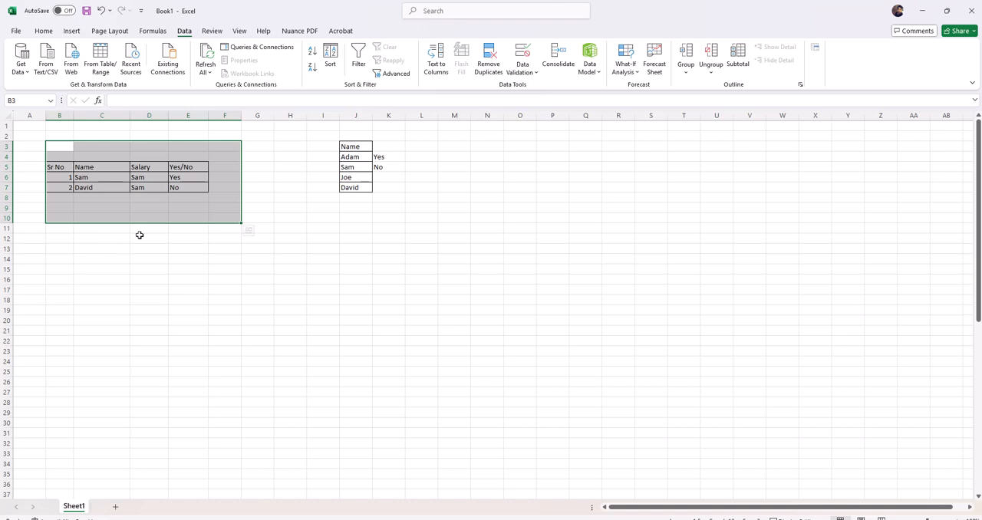
click(147, 181)
click(101, 178)
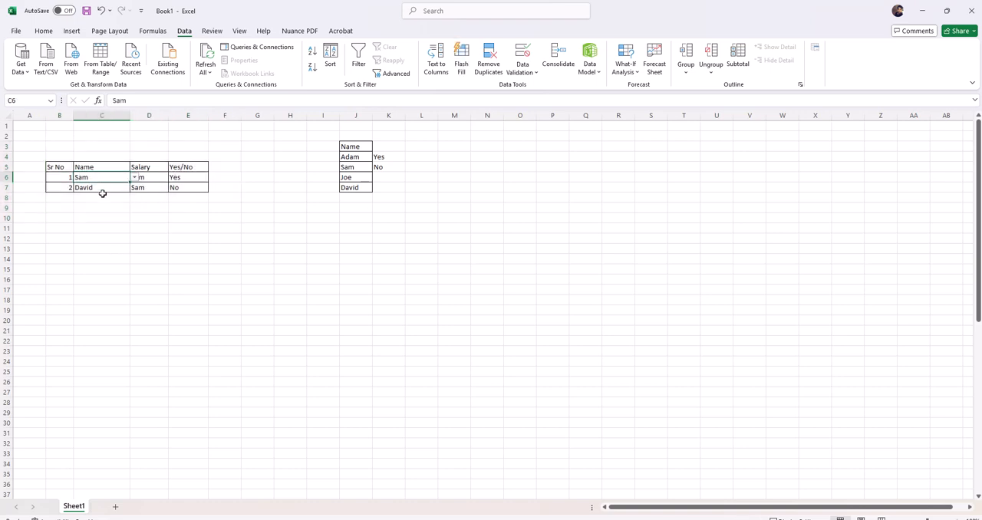
click(99, 189)
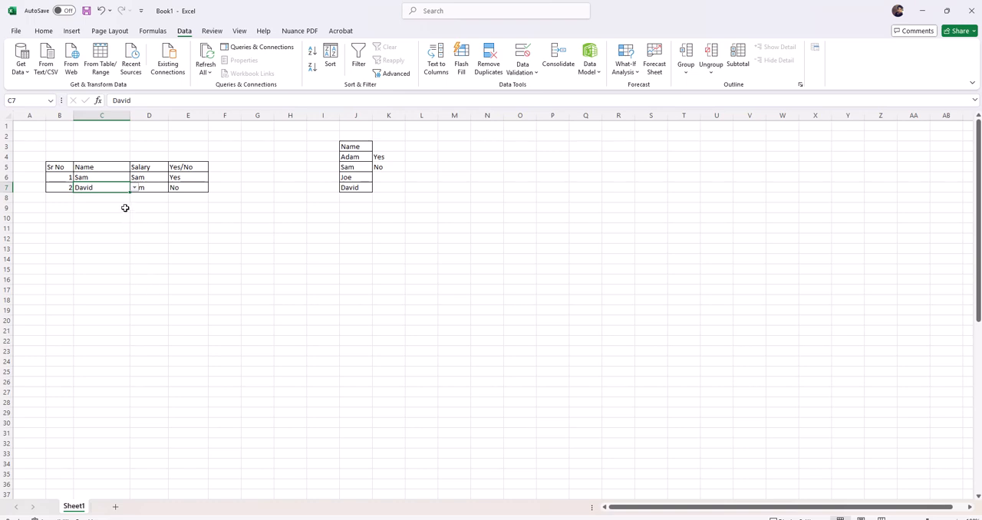
key(Right)
key(Down)
key(Left)
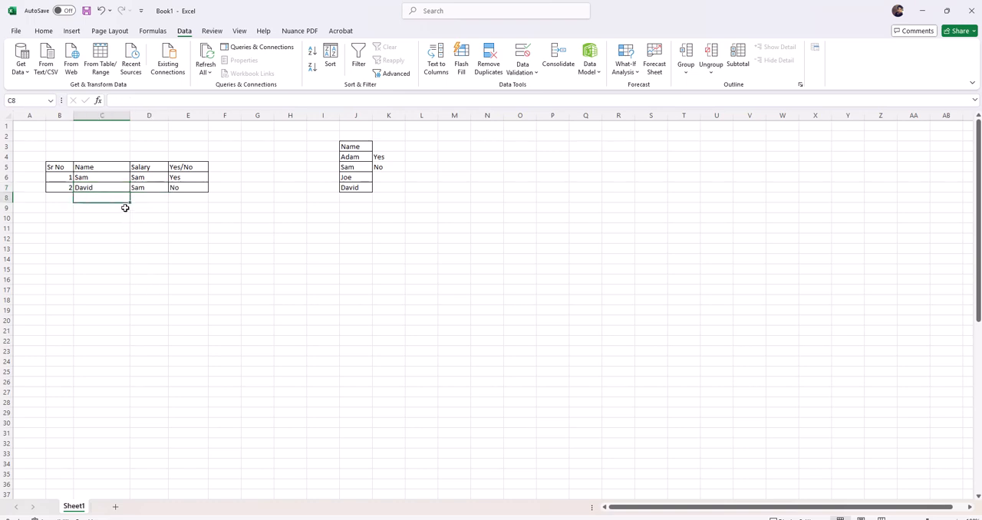
key(Up)
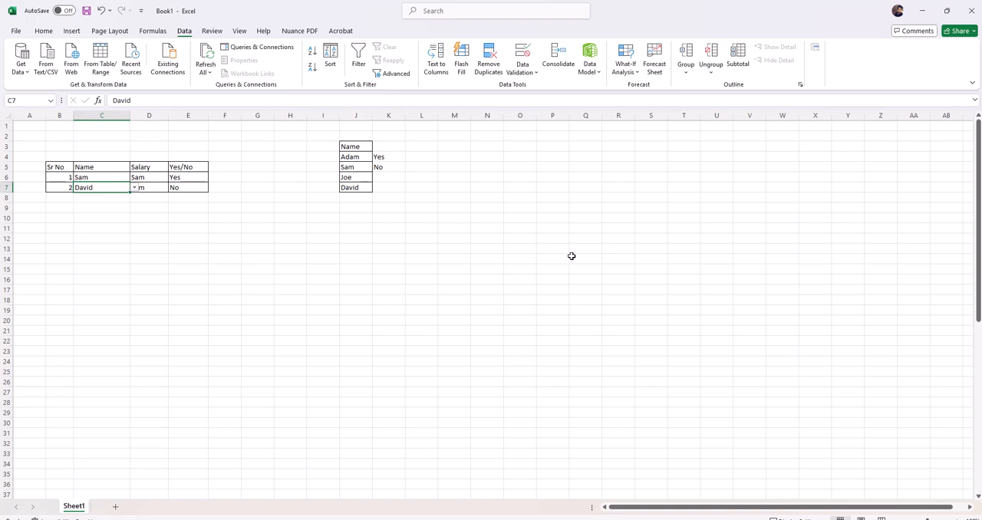
Pick the first listed name in C6 and the third listed name in C7 from the cells' drop-down lists.
click(119, 176)
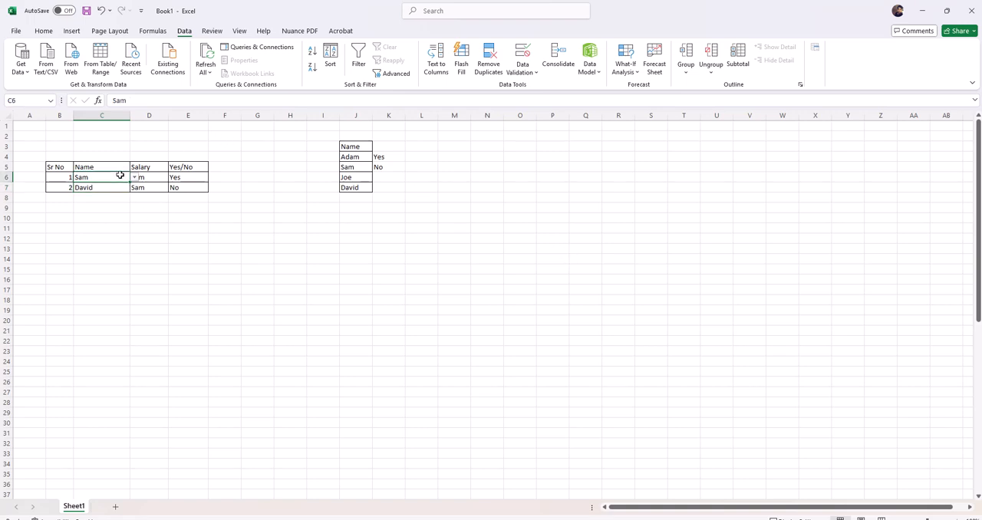
click(134, 178)
drag(134, 212, 138, 201)
click(82, 185)
click(121, 188)
click(134, 188)
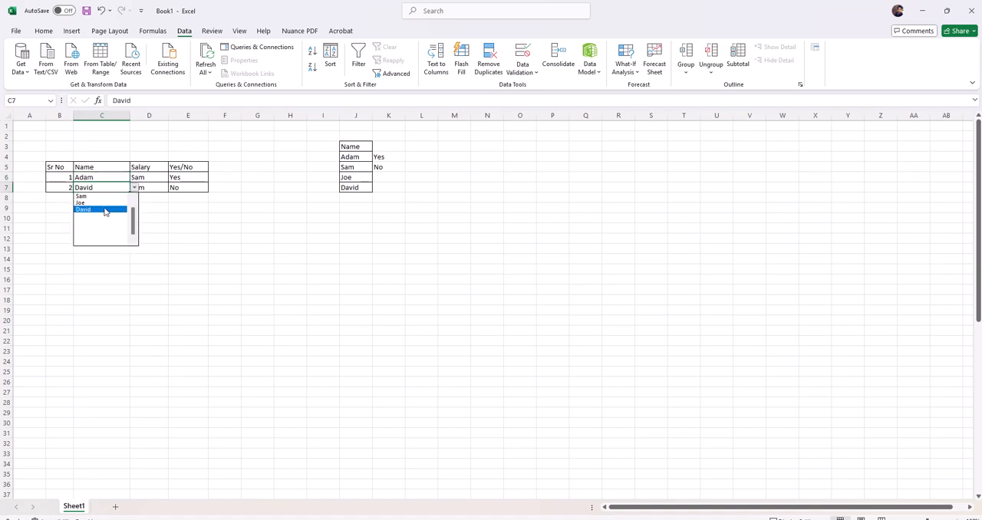
click(106, 203)
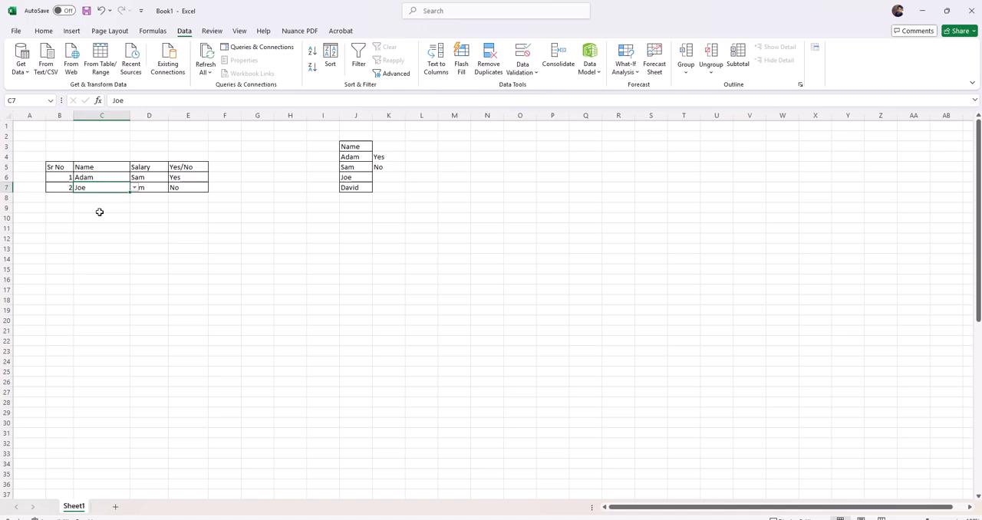
Check the choices in the Yes/No column's drop-down list in E6, keeping Yes selected.
click(152, 177)
click(195, 177)
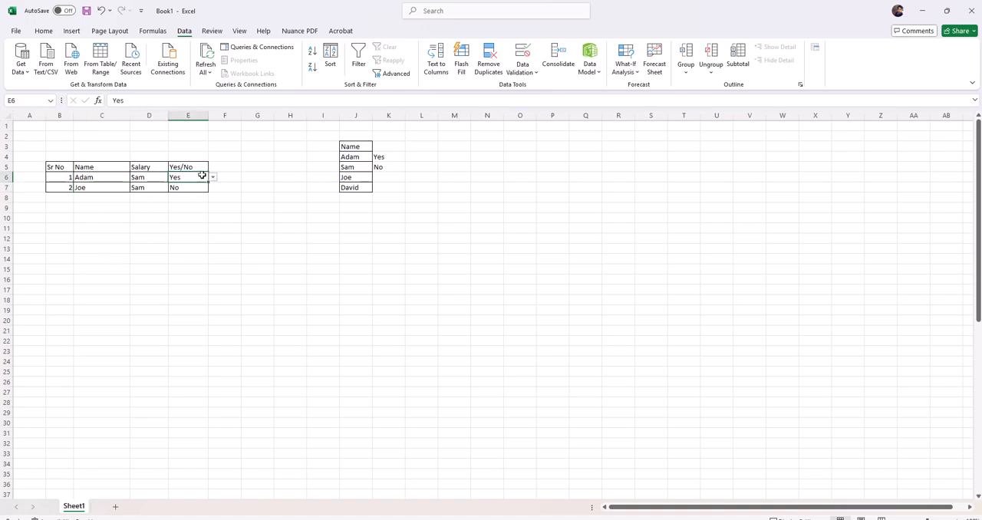
click(214, 180)
click(156, 170)
click(119, 170)
click(151, 178)
click(195, 178)
click(213, 177)
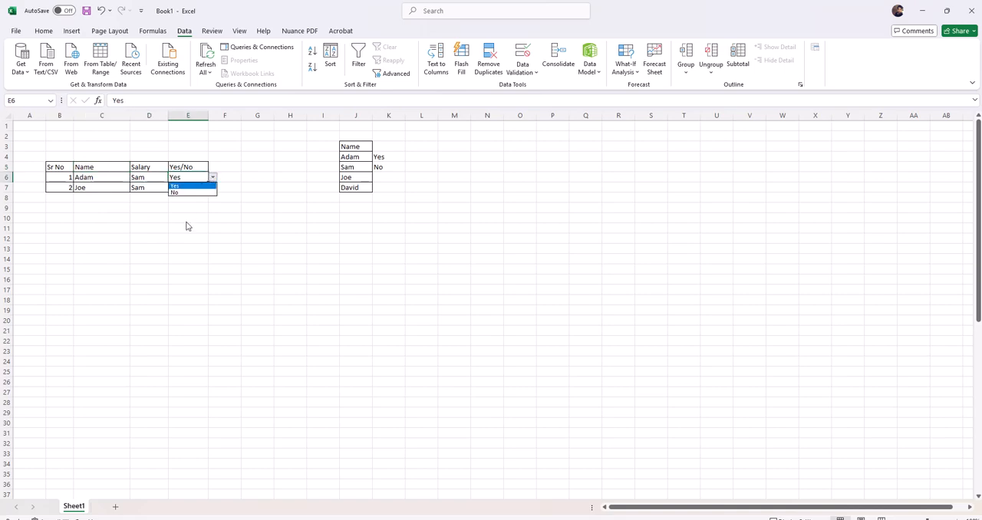
click(184, 186)
click(177, 207)
drag(106, 170, 201, 187)
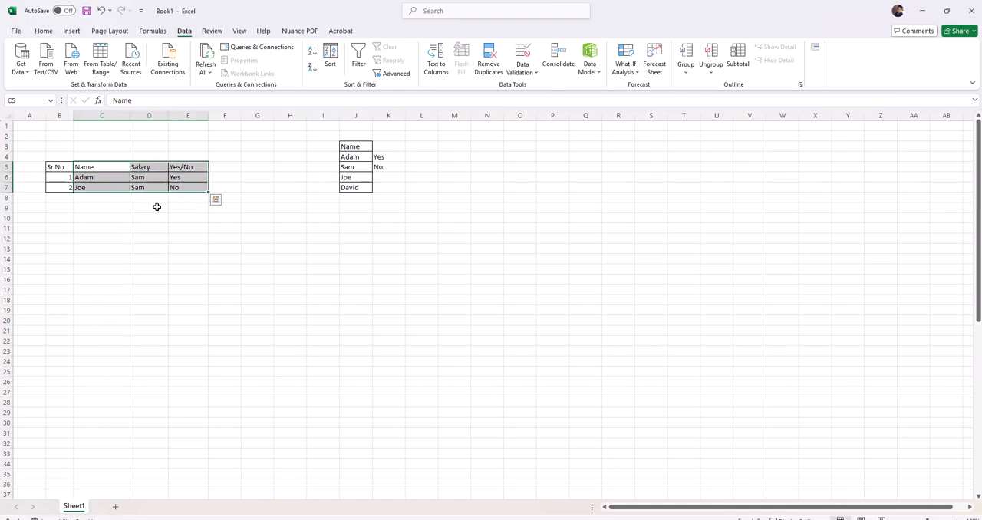
Open the data validation rule of cell C6 and choose List as the allowed value type.
click(114, 177)
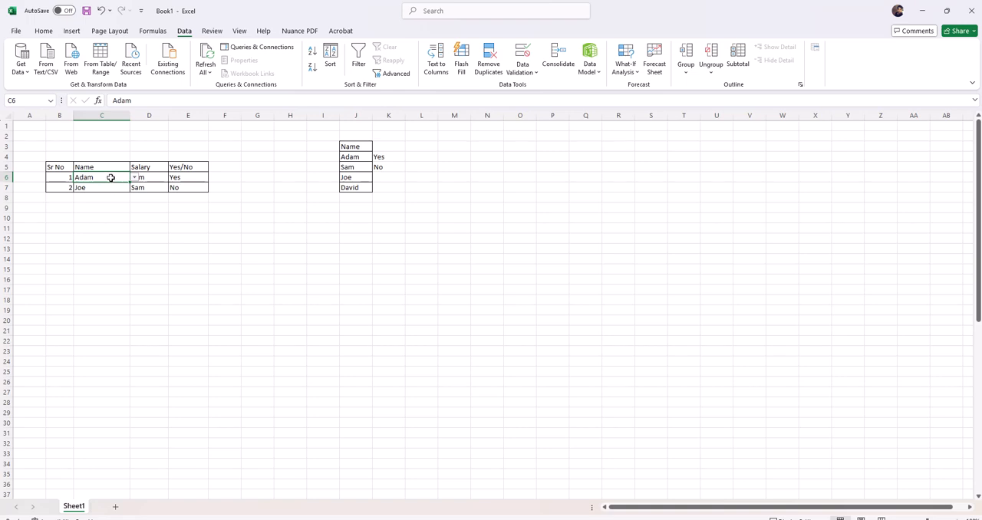
click(103, 190)
click(92, 177)
click(536, 73)
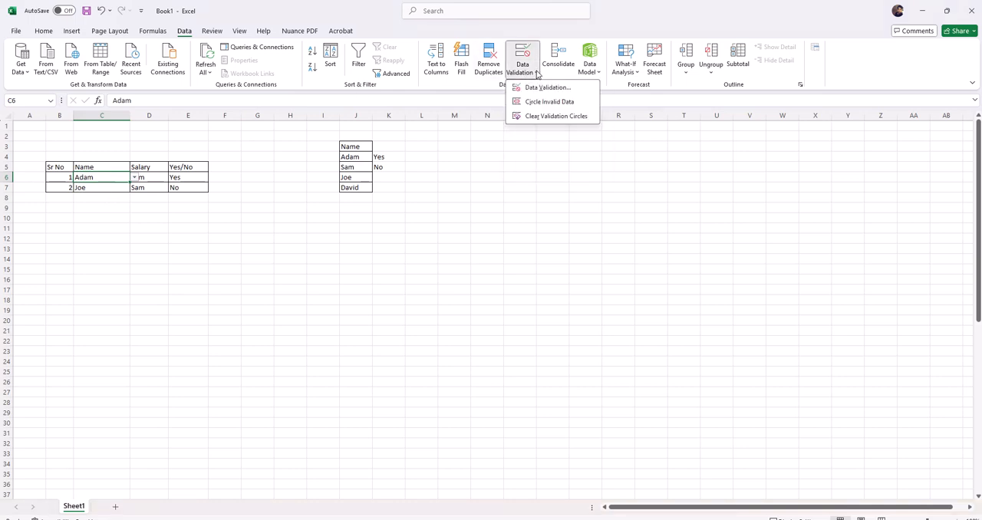
click(544, 90)
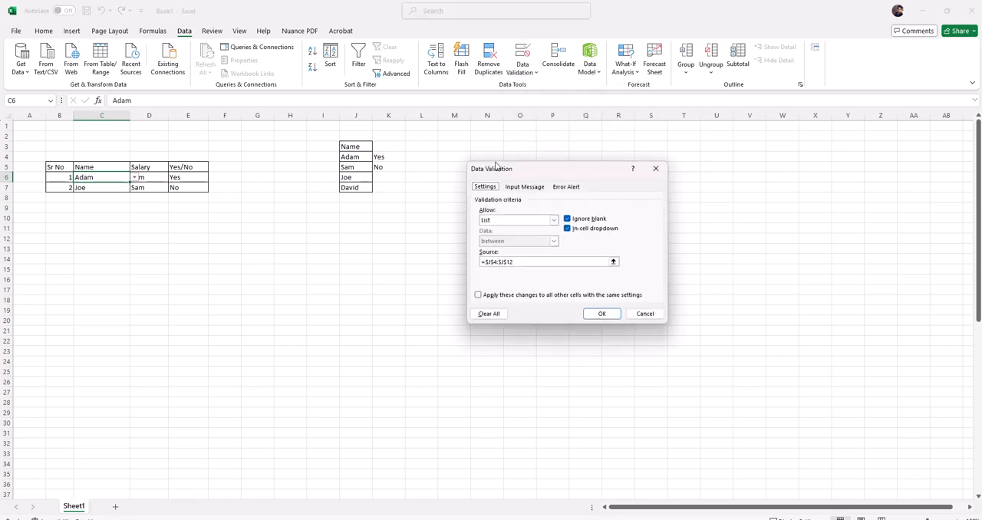
drag(511, 170, 427, 160)
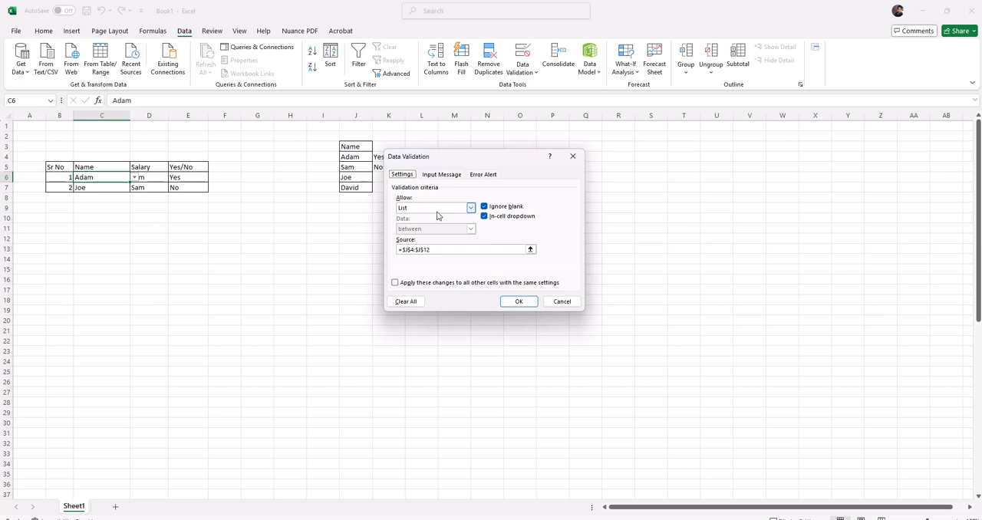
click(470, 208)
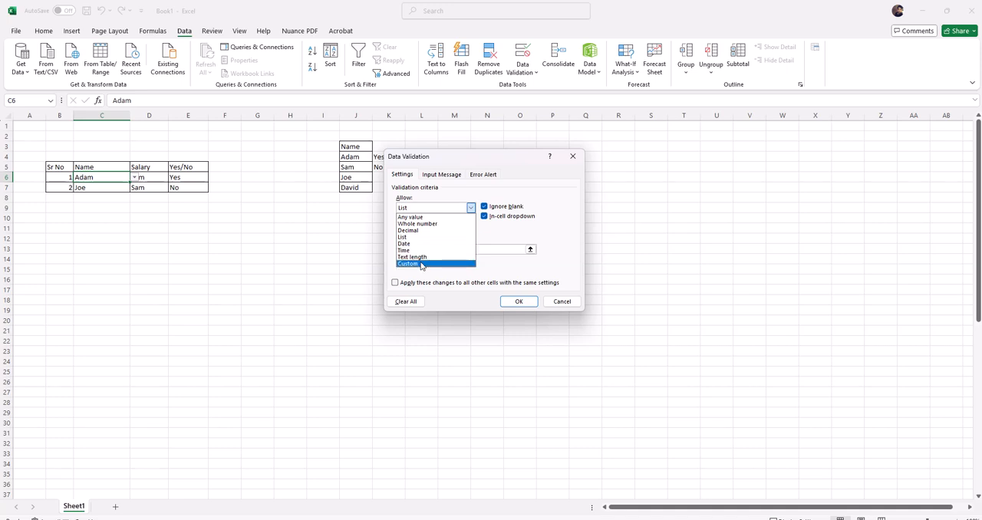
click(419, 238)
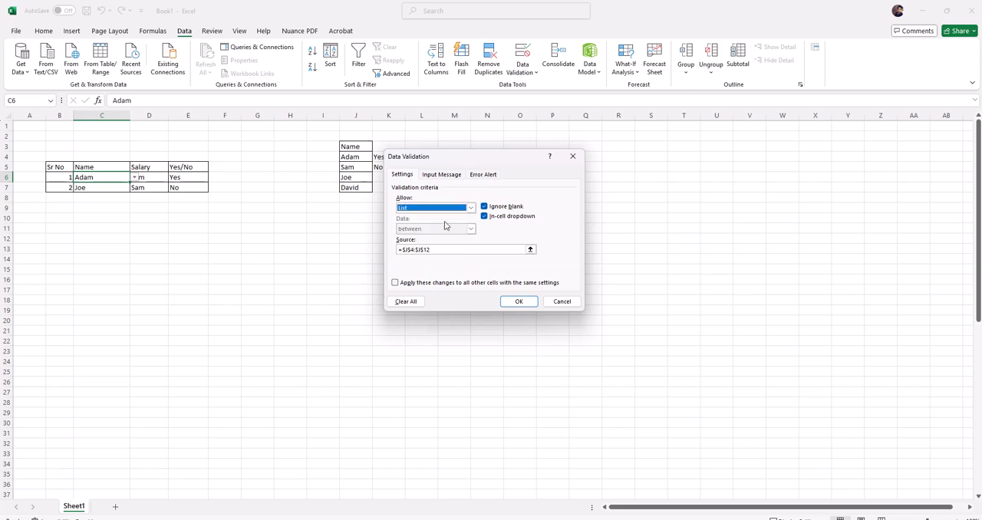
Try to set the list source of C6 to the range $J$4:$J$12 and apply the rule.
click(450, 248)
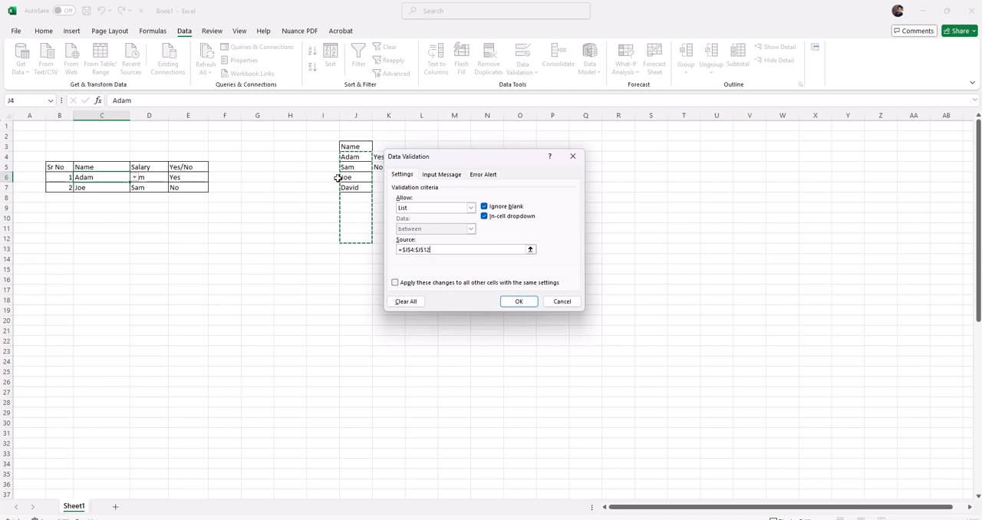
click(437, 249)
drag(352, 156, 359, 234)
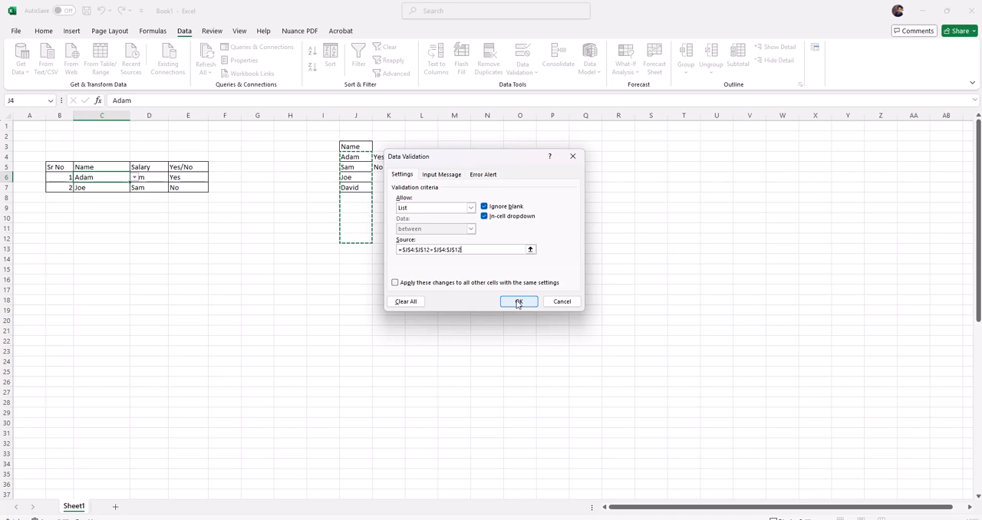
click(518, 301)
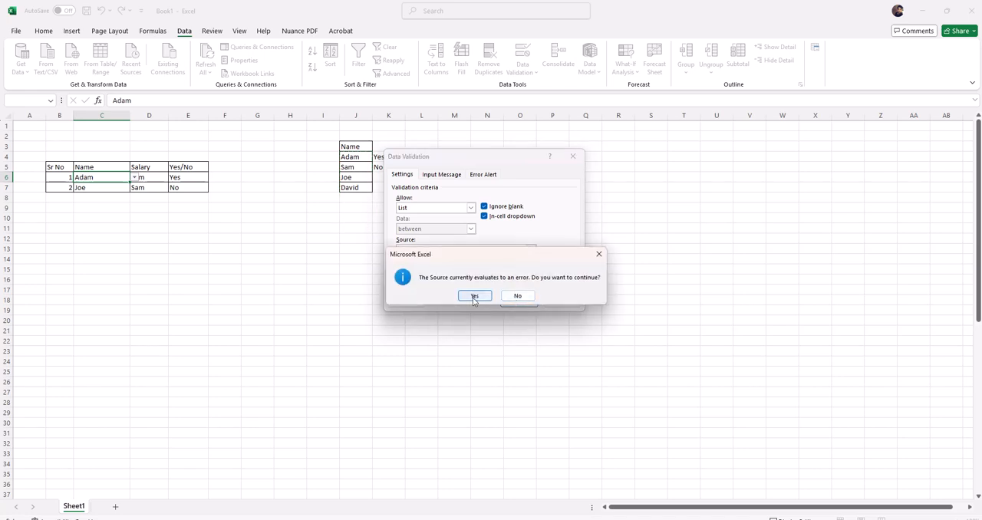
click(473, 296)
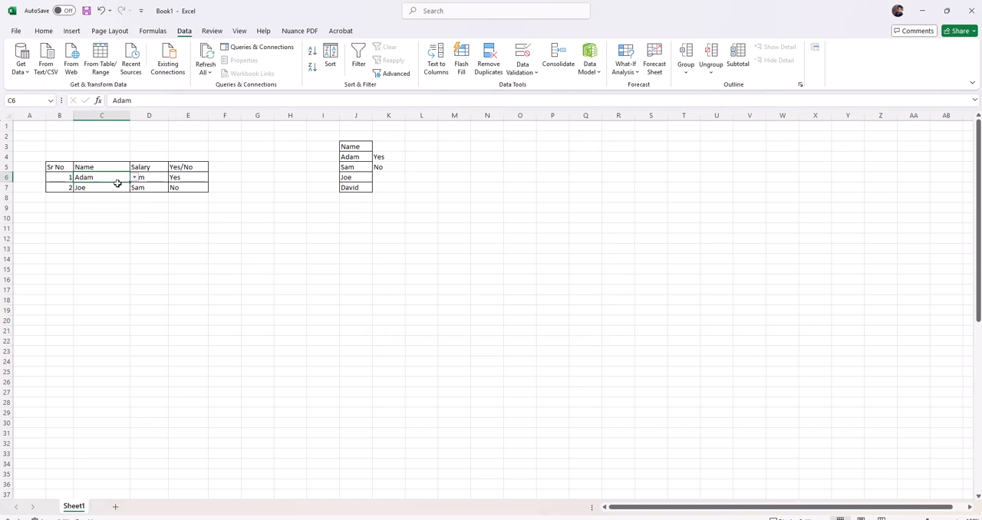
click(109, 196)
click(108, 177)
click(136, 178)
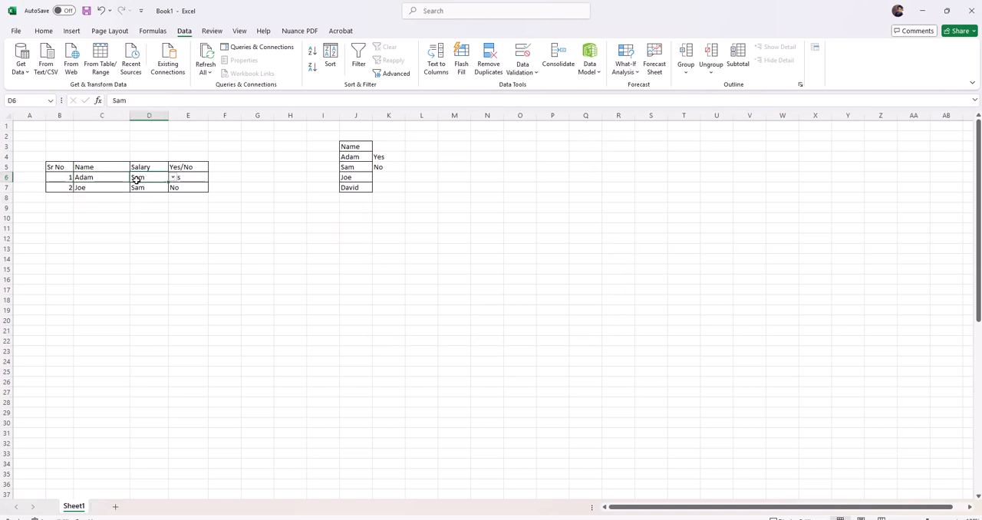
click(121, 178)
click(122, 186)
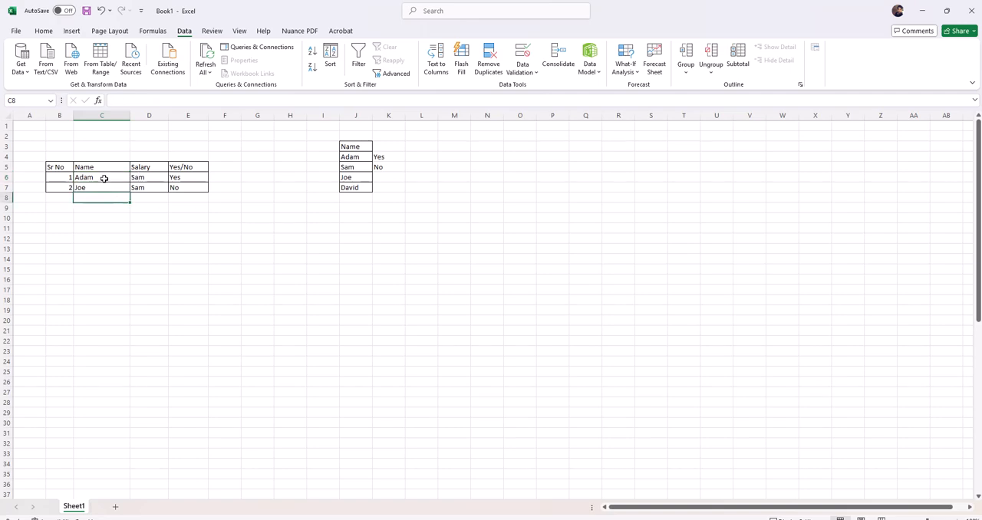
Clear the contents of the first Name entry in cell C6.
click(104, 179)
key(Delete)
click(102, 195)
click(108, 177)
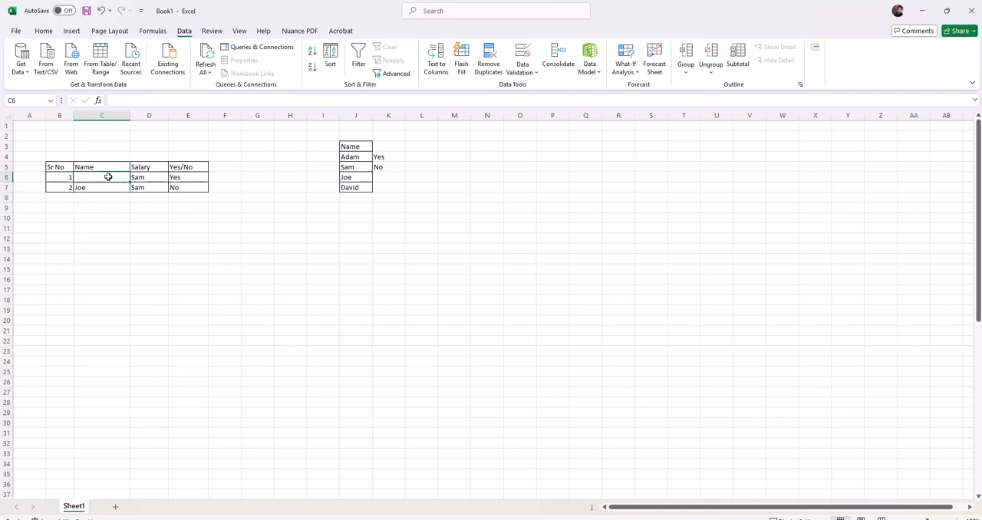
right_click(108, 177)
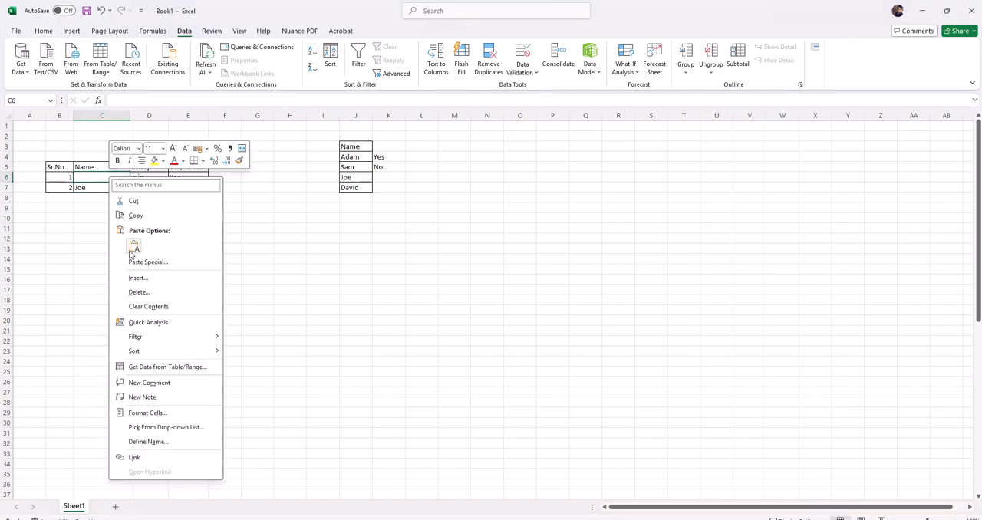
click(142, 306)
click(96, 234)
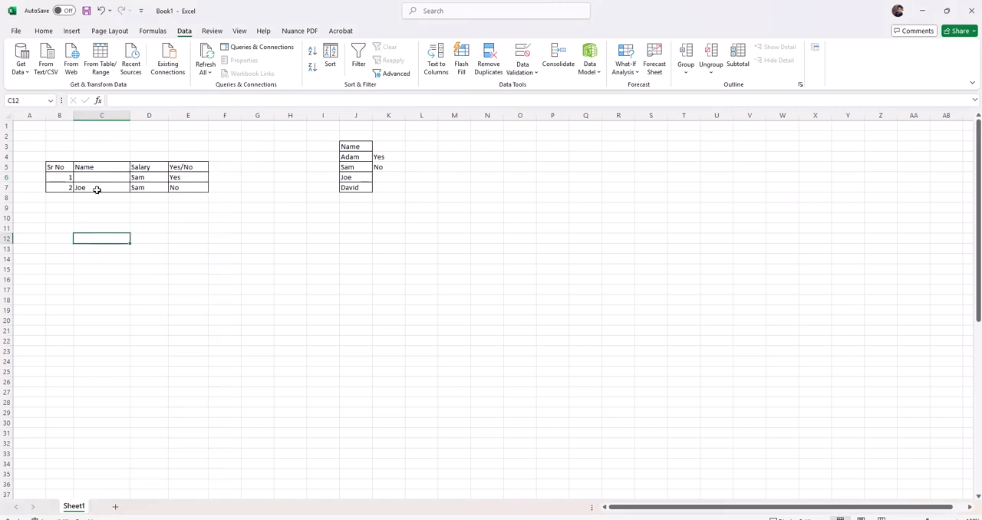
Clear everything from cells C6:C8 in the Name column, including contents, formatting and validation.
click(99, 177)
drag(99, 177, 102, 196)
key(Delete)
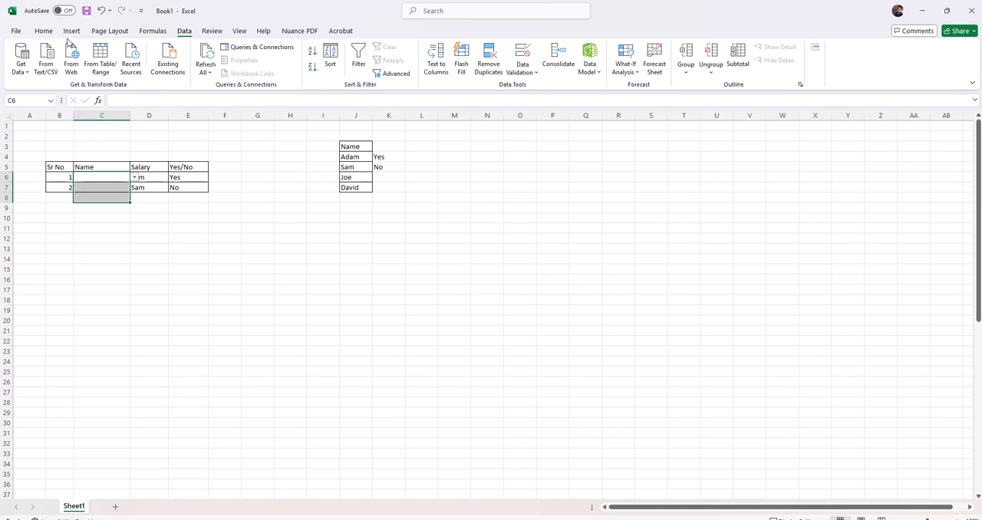
click(44, 32)
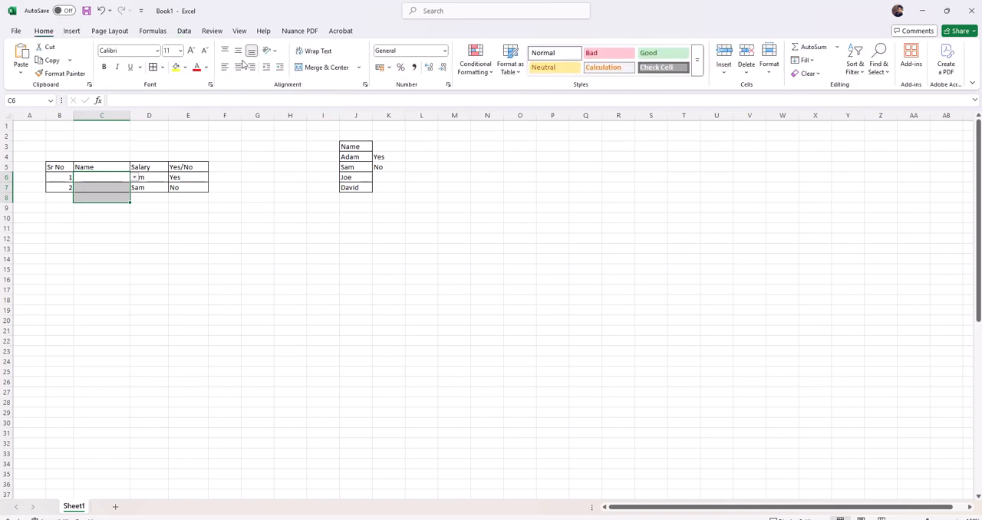
click(815, 74)
click(818, 88)
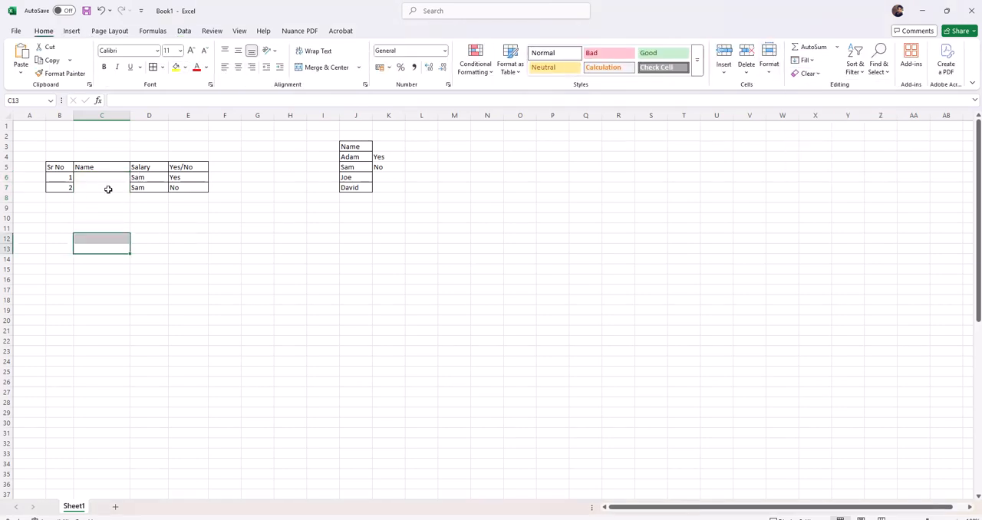
Apply borders to the blank Name cells C6:C7 so they match the rest of the table.
drag(108, 178, 113, 190)
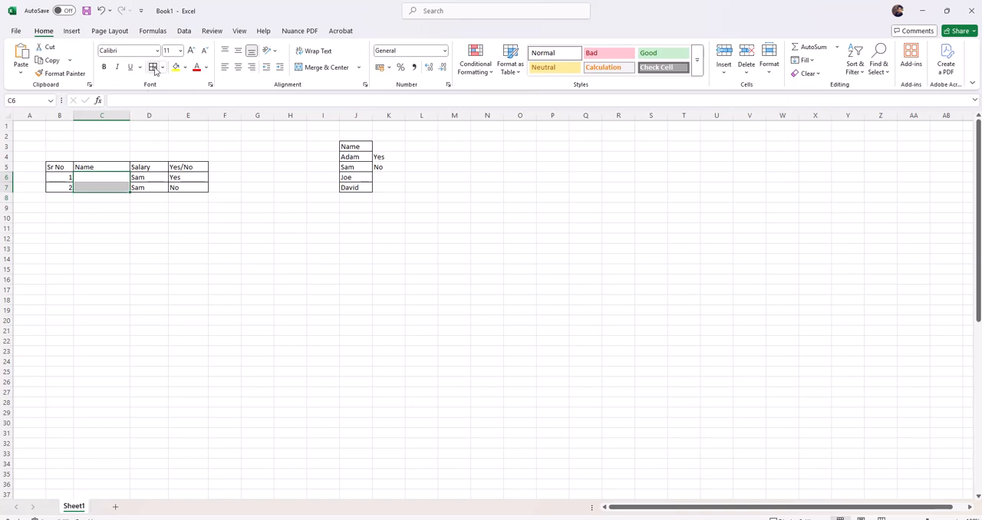
click(113, 184)
Open data validation for cell C6 and set the allowed value type to List.
click(114, 175)
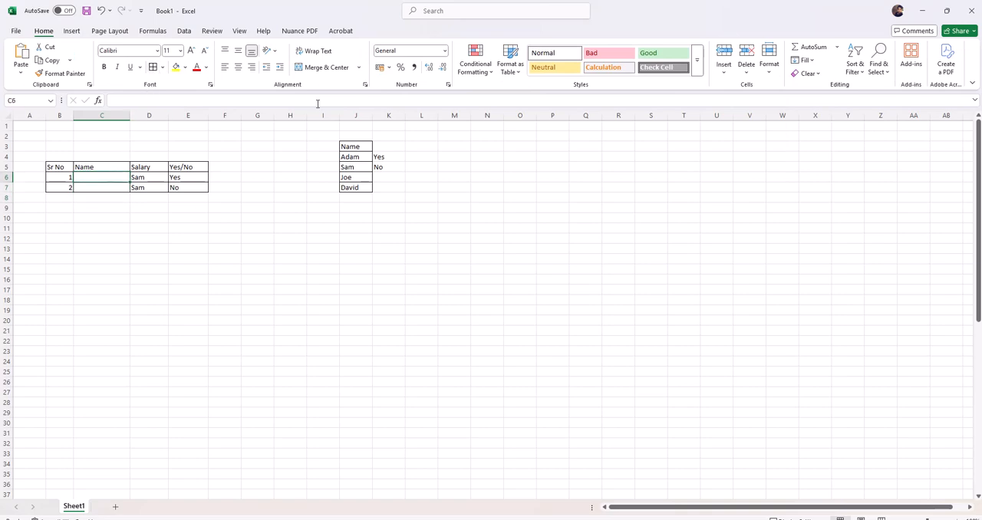
click(184, 31)
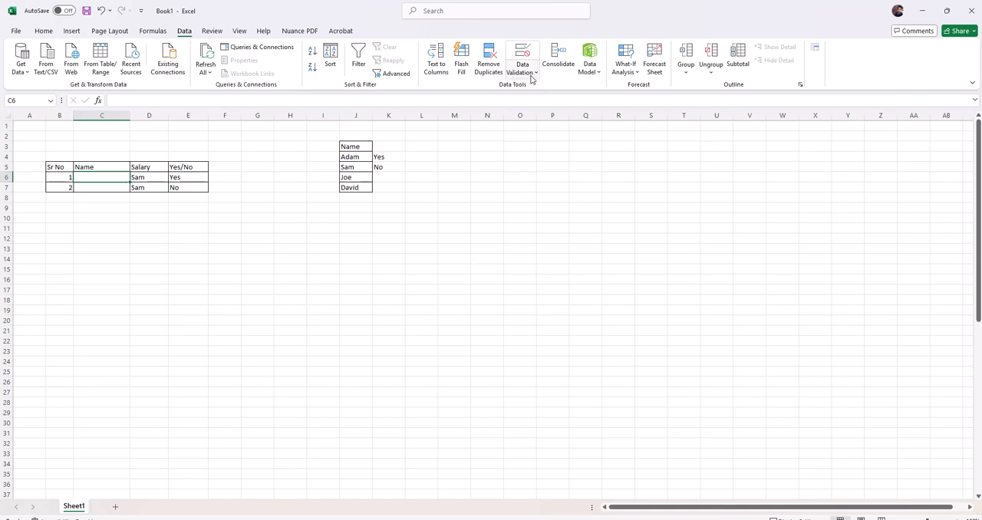
click(522, 67)
click(555, 88)
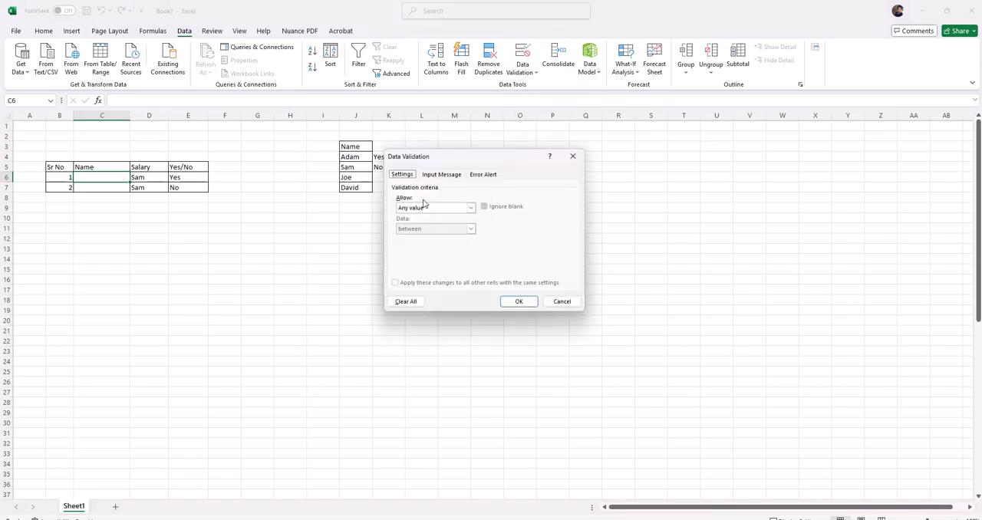
click(465, 208)
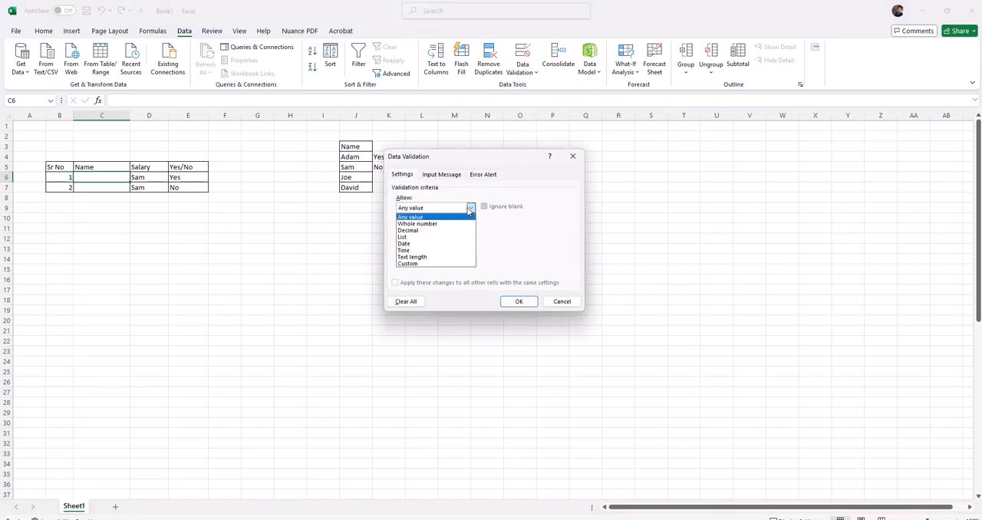
click(410, 238)
Set the list source of C6 to the range $J$4:$J$7 and apply the validation rule.
click(529, 249)
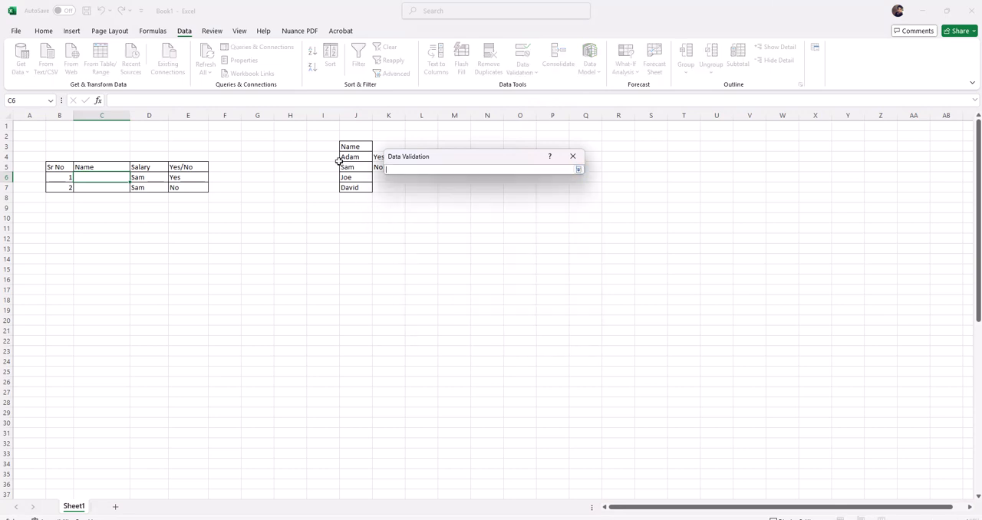
drag(350, 156, 353, 187)
click(578, 169)
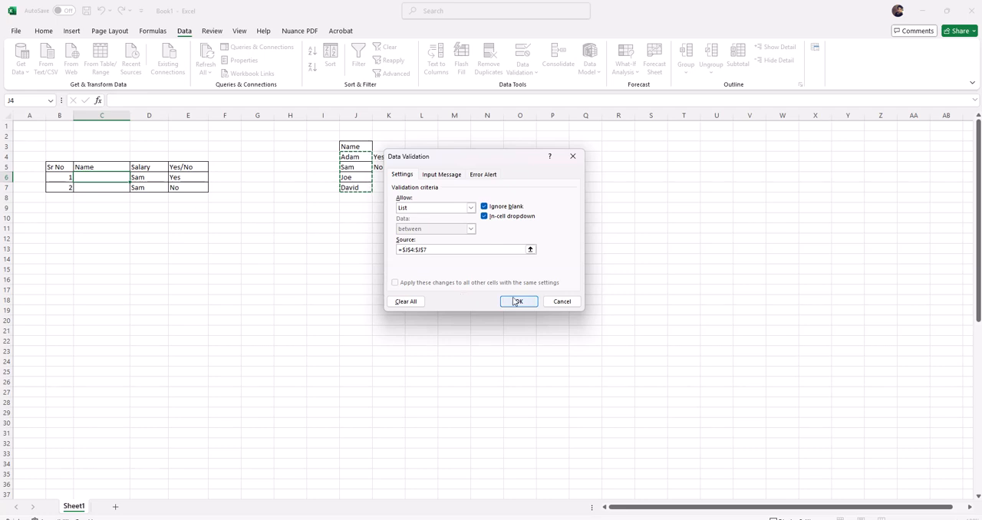
click(519, 302)
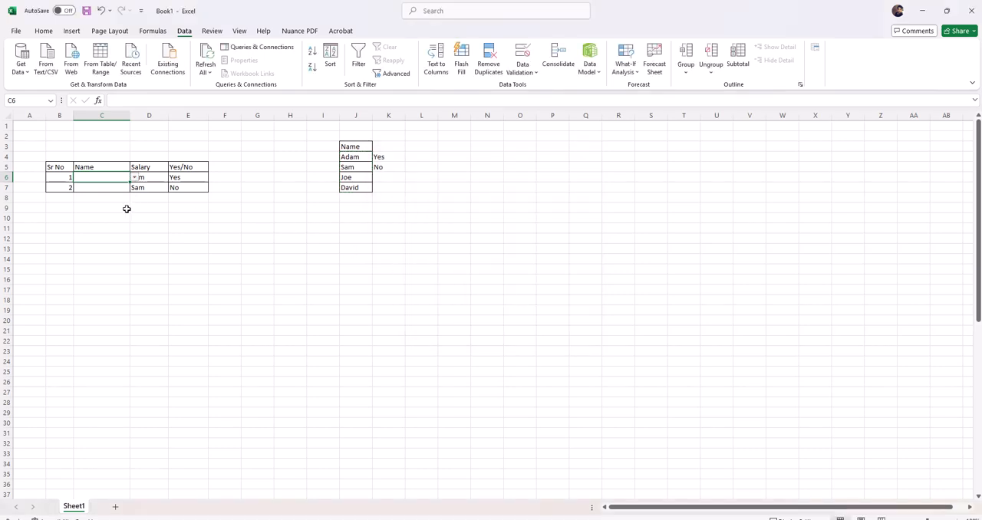
Choose the second name from the drop-down list in cell C6, and check C7 for a drop-down.
click(134, 177)
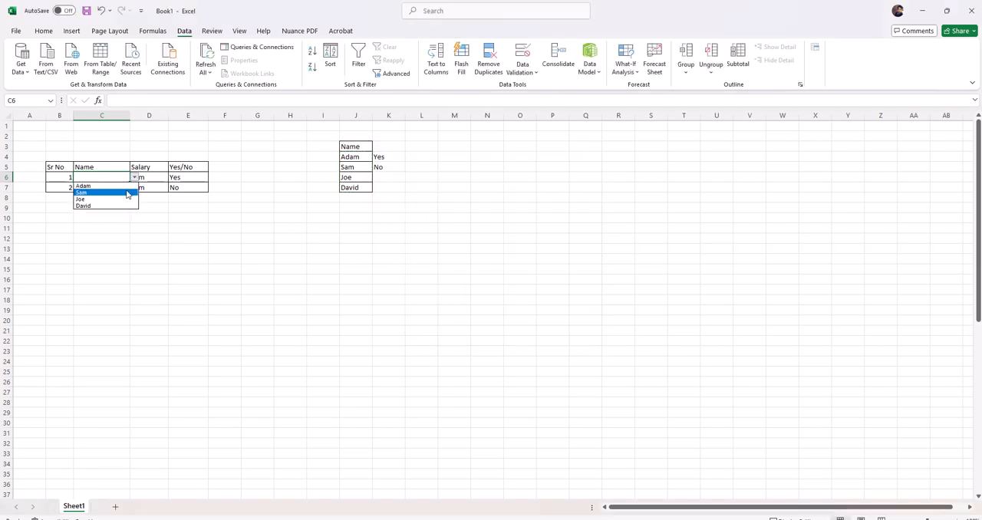
click(120, 193)
click(113, 190)
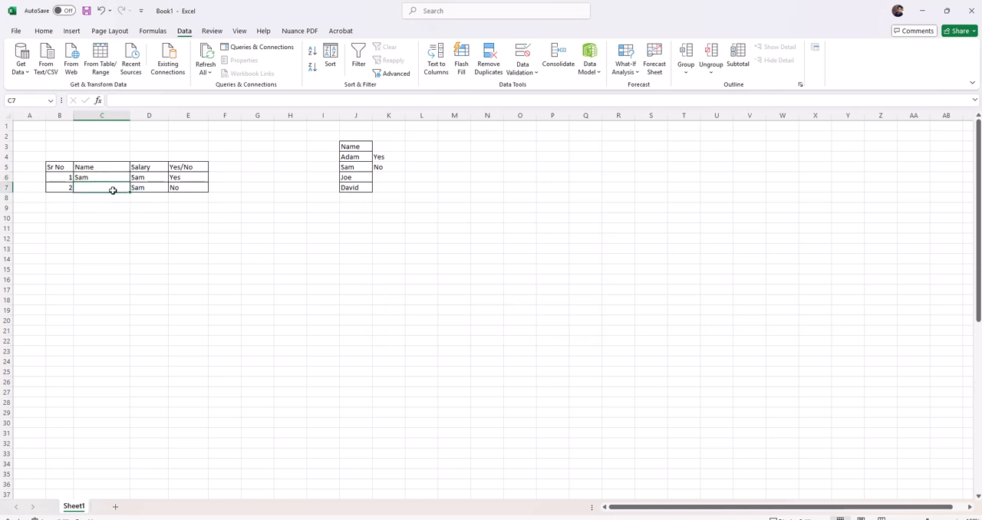
click(112, 208)
Copy cell C6 with its drop-down to C7 and choose the third name from the list there.
click(97, 173)
key(ctrl+c)
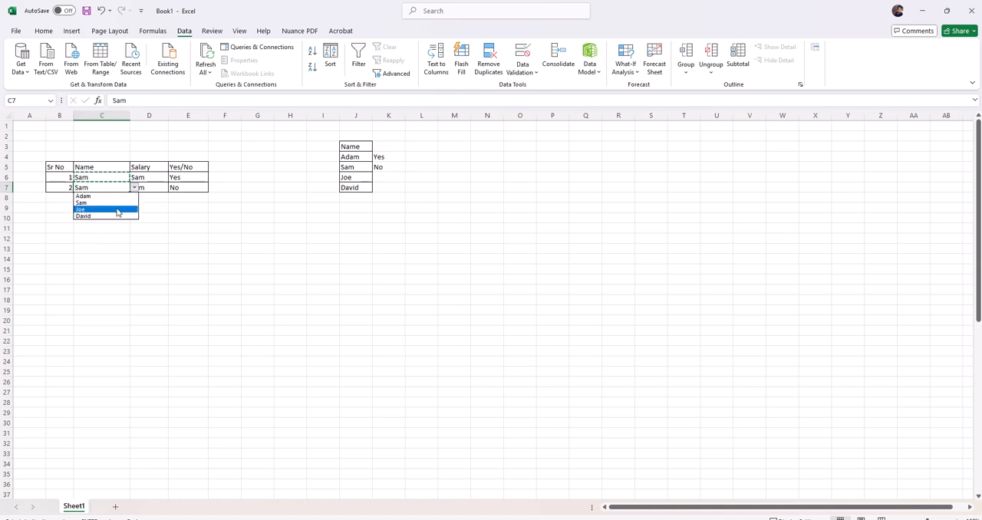
click(117, 209)
click(261, 226)
Examine the drop-down options of cell E6 in the Yes/No column and their source entries in column K.
click(191, 179)
key(Down)
key(Down)
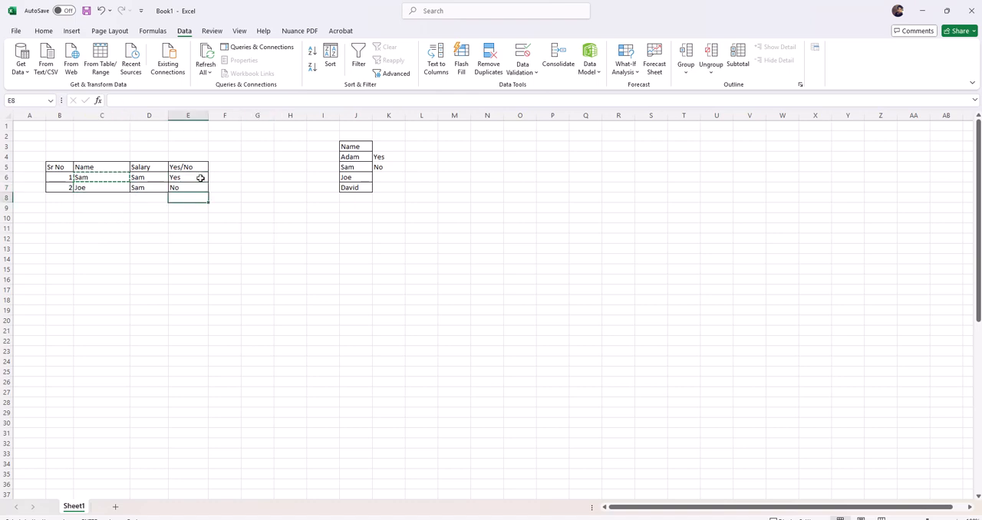
click(200, 178)
click(213, 178)
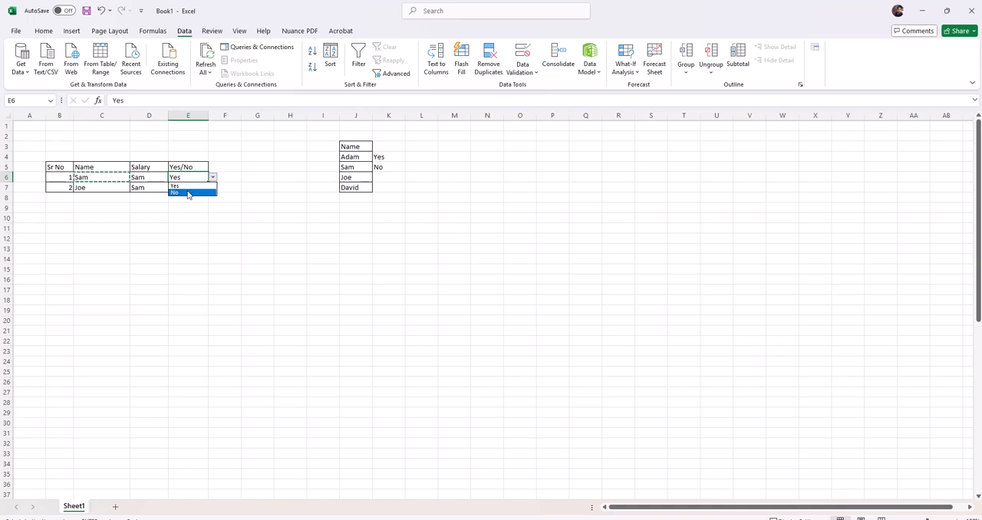
key(Escape)
drag(388, 145, 384, 170)
click(386, 220)
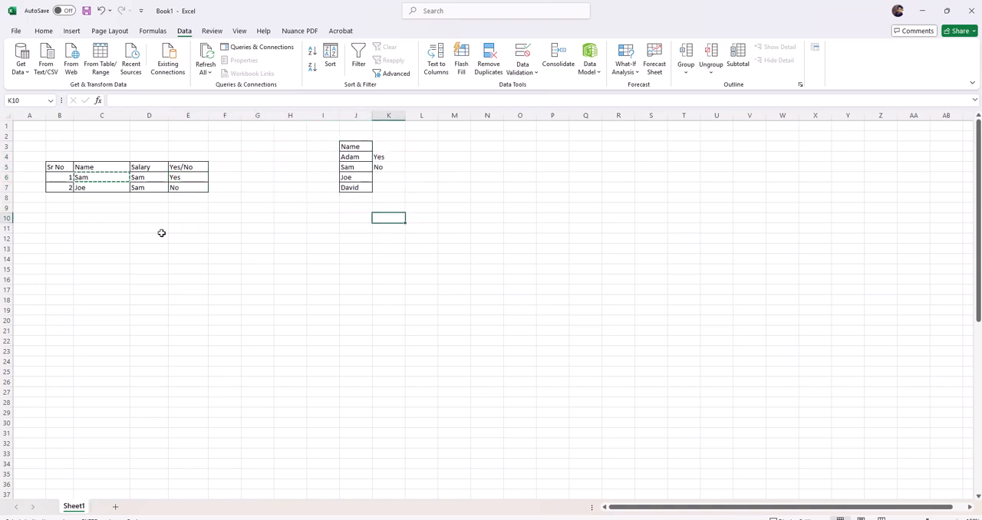
drag(51, 148, 401, 300)
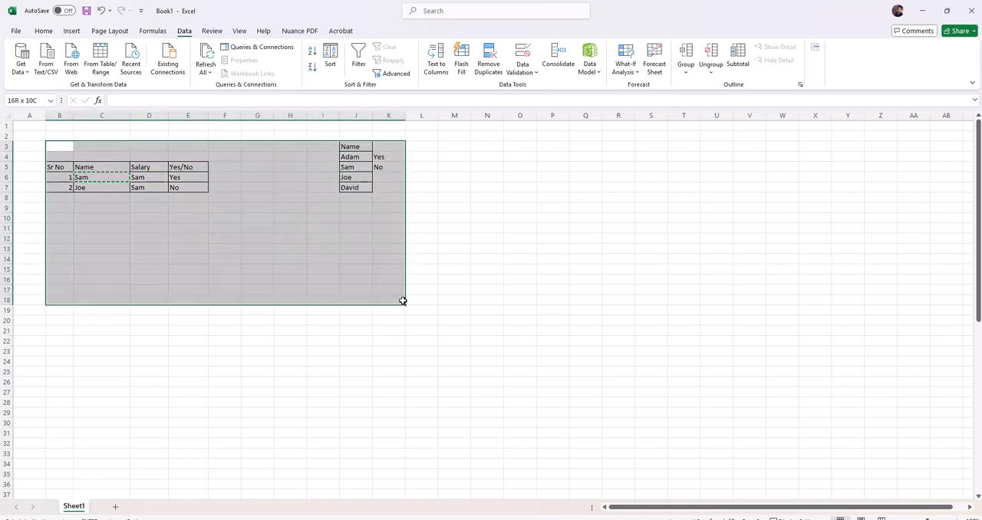
click(161, 241)
drag(42, 138, 484, 261)
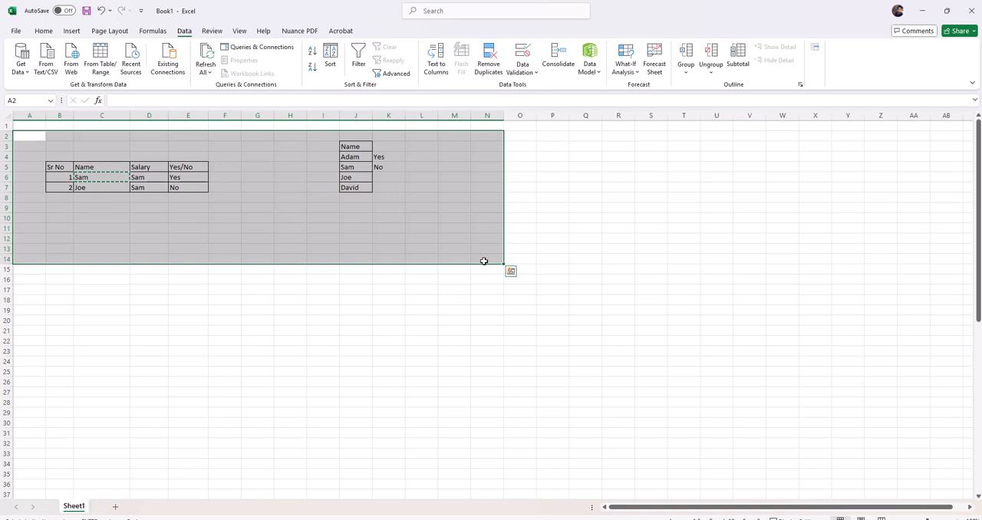
click(226, 164)
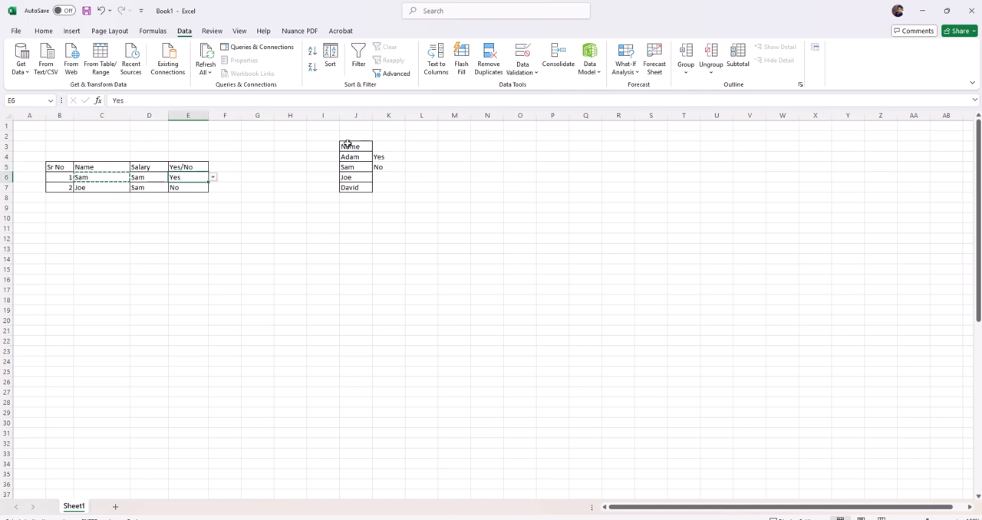
Add a new blank worksheet to the workbook and return to Sheet1.
drag(347, 136, 400, 222)
click(114, 507)
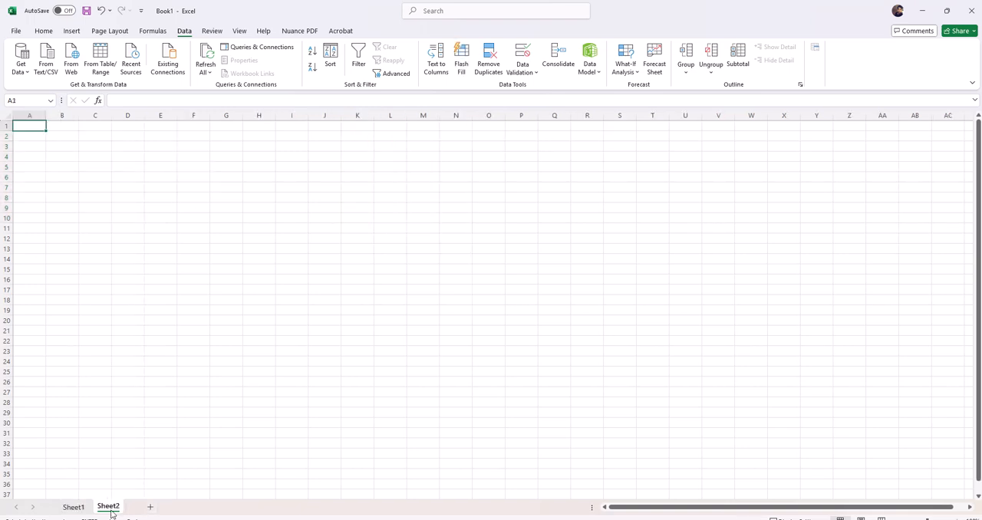
click(73, 507)
Choose Yes from the drop-down list in cell E6 of the Yes/No column.
drag(59, 145, 272, 299)
click(128, 177)
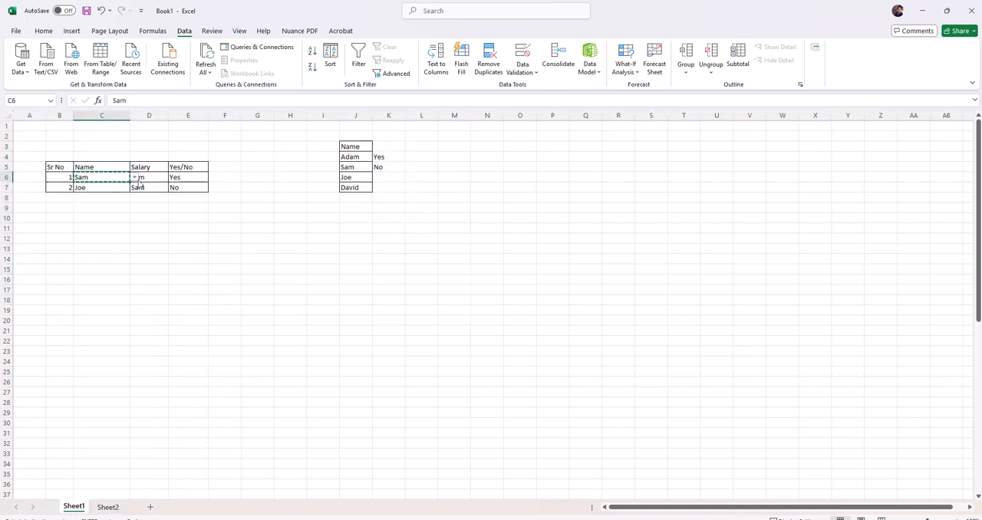
click(174, 179)
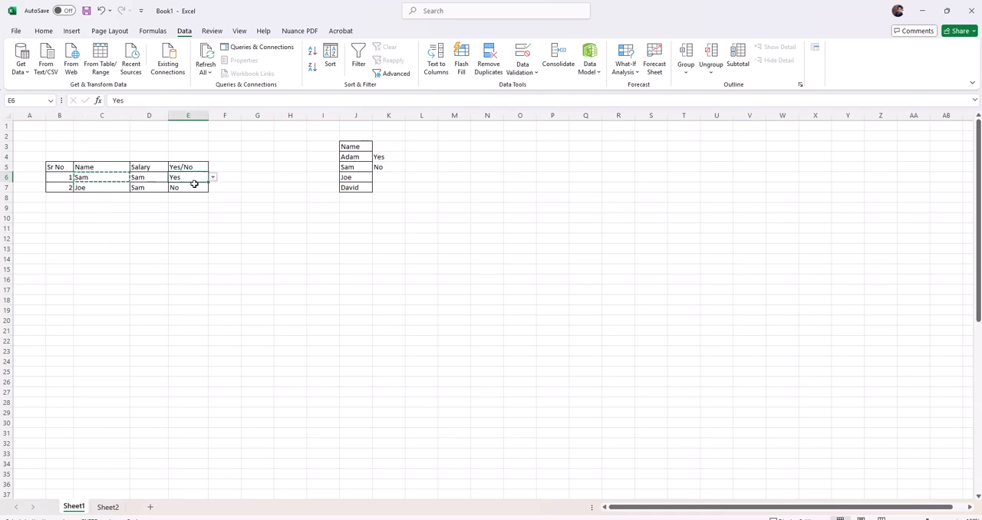
click(213, 177)
click(174, 188)
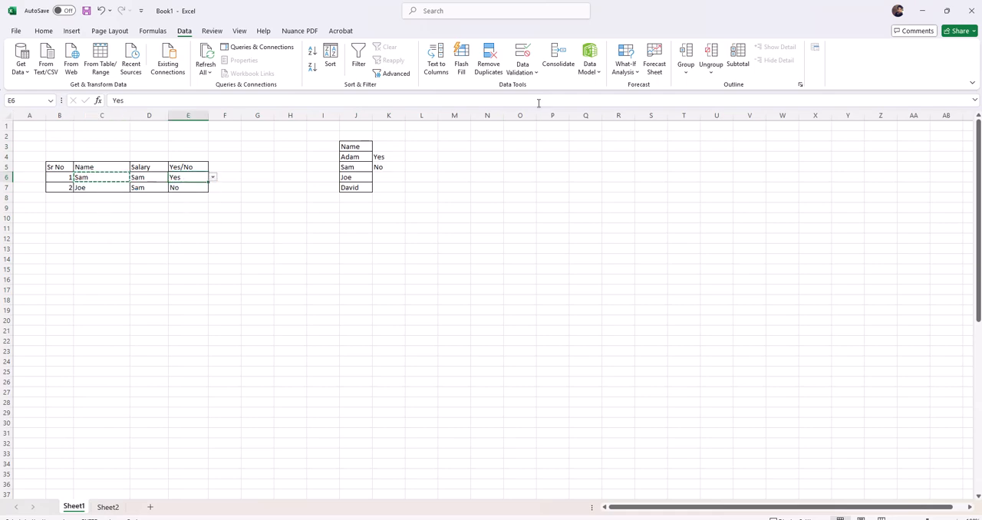